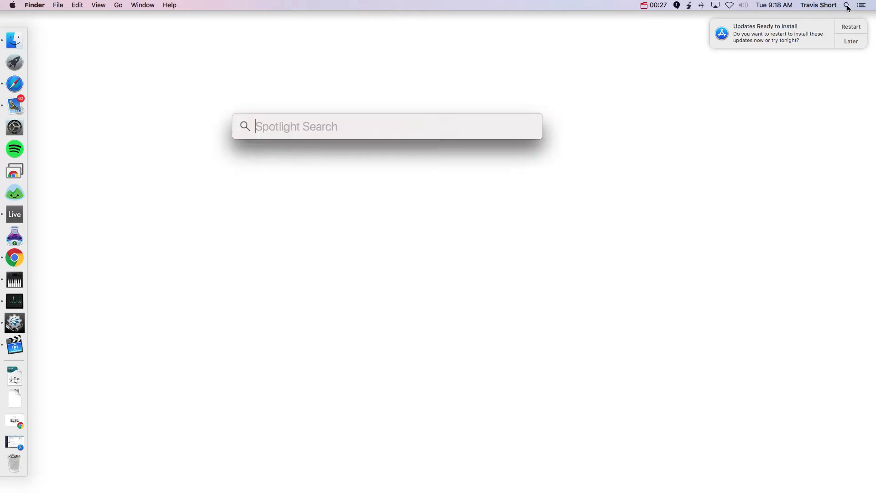
Step: Search Spotlight for 'audio' and launch the suggested Audio MIDI Setup
{"action": "type", "text": "audio"}
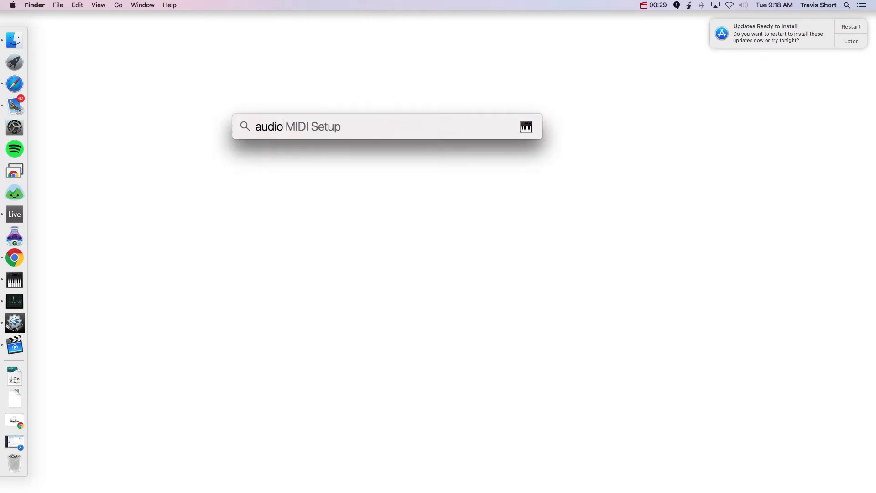
{"action": "key", "text": "Right"}
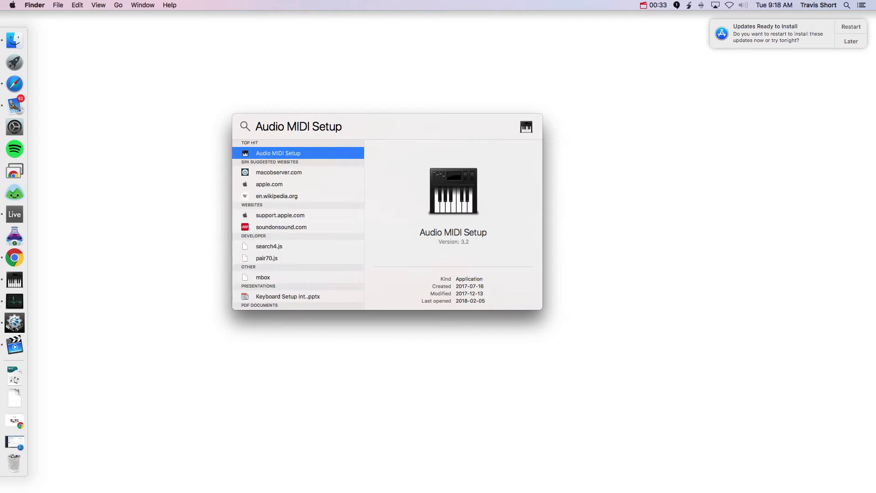
{"action": "key", "text": "Return"}
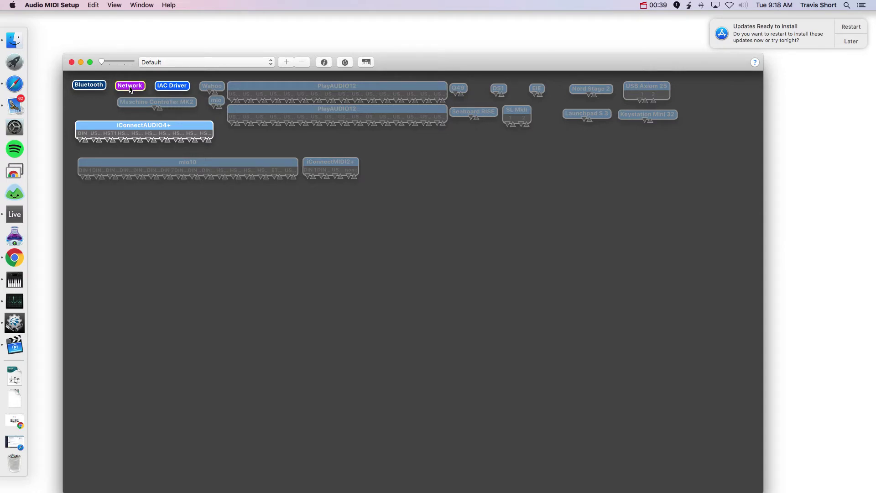
Step: Open the MIDI Network Setup window from the Network device and move it into view
{"action": "double_click", "coordinate": [130, 86]}
{"action": "left_click_drag", "start_coordinate": [417, 165], "coordinate": [495, 160]}
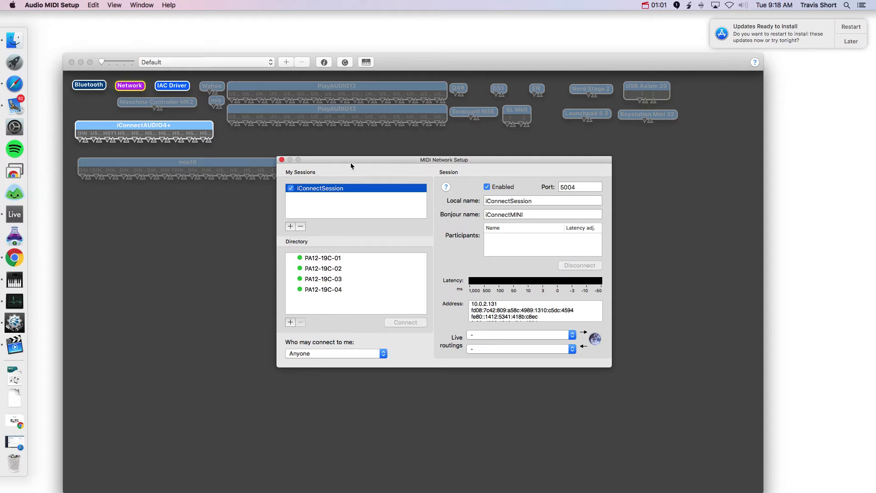
Step: Disable the existing iConnectSession network session and delete it
{"action": "left_click_drag", "start_coordinate": [351, 160], "coordinate": [270, 143]}
{"action": "left_click", "coordinate": [210, 172]}
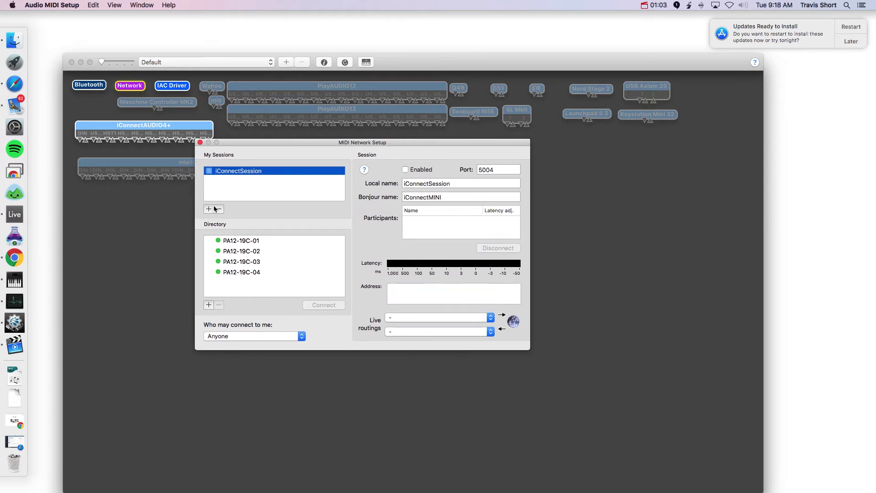
{"action": "left_click", "coordinate": [225, 178]}
{"action": "left_click", "coordinate": [226, 173]}
{"action": "left_click", "coordinate": [246, 172]}
{"action": "key", "text": "Return"}
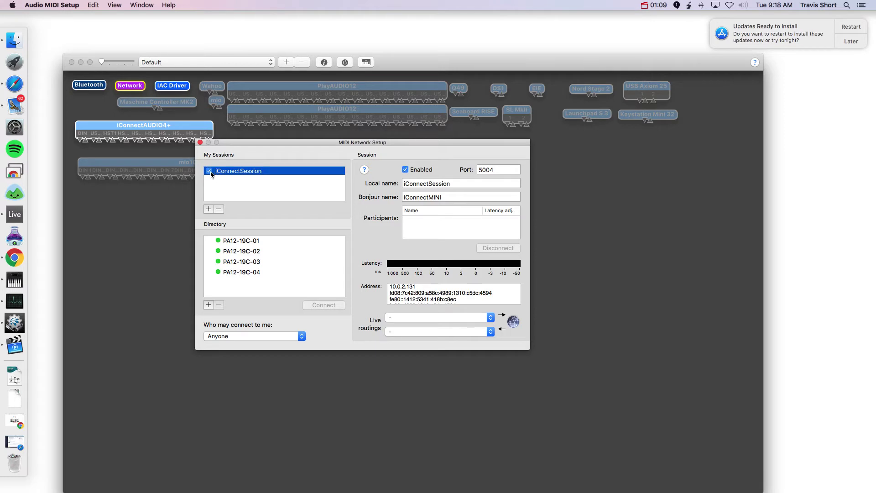
{"action": "left_click", "coordinate": [219, 209]}
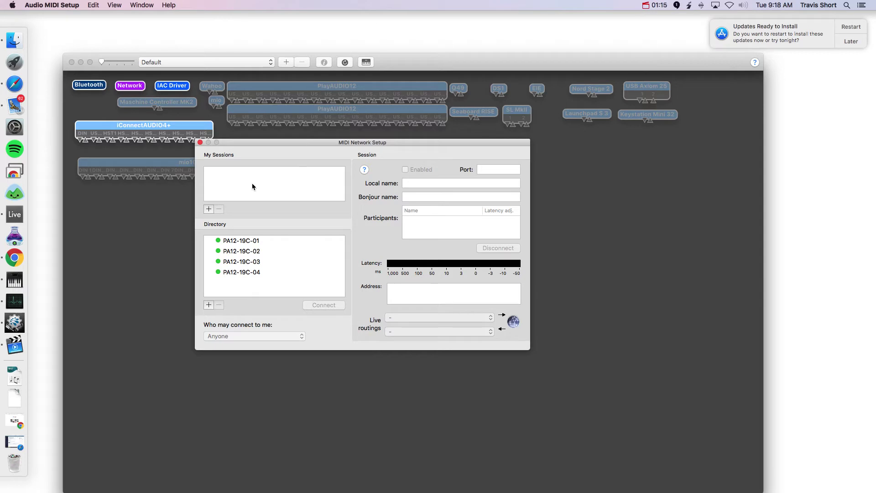
Step: Add an enabled Session 1 and change its local name to iConnectSession
{"action": "left_click", "coordinate": [209, 210]}
{"action": "left_click", "coordinate": [224, 174]}
{"action": "left_click", "coordinate": [239, 174]}
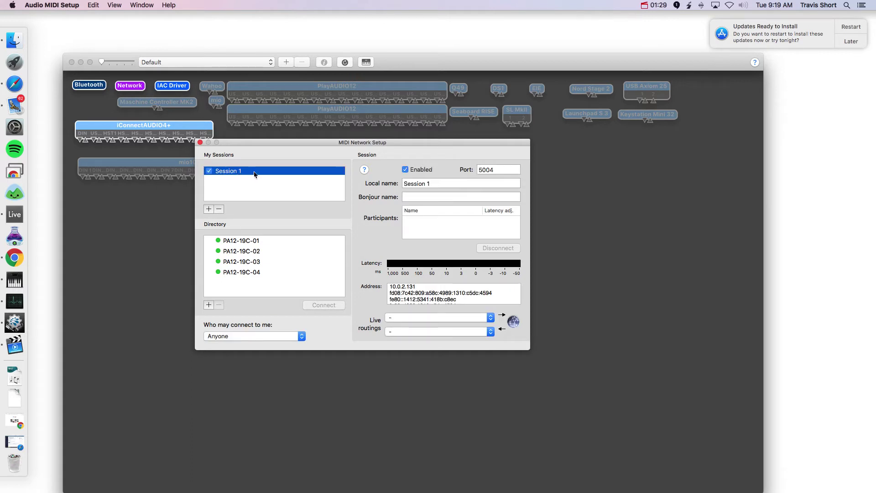
{"action": "left_click", "coordinate": [402, 182]}
{"action": "triple_click", "coordinate": [403, 182]}
{"action": "type", "text": "iCo"}
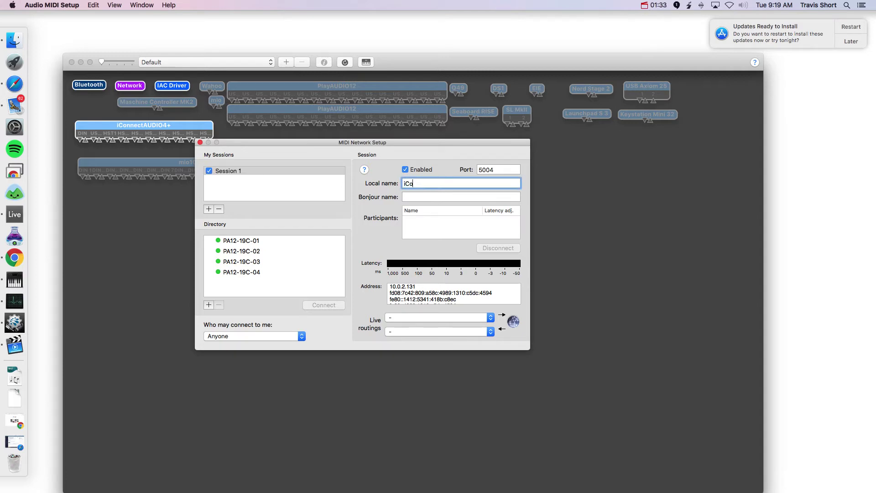
{"action": "type", "text": "nnectSession"}
{"action": "key", "text": "Return"}
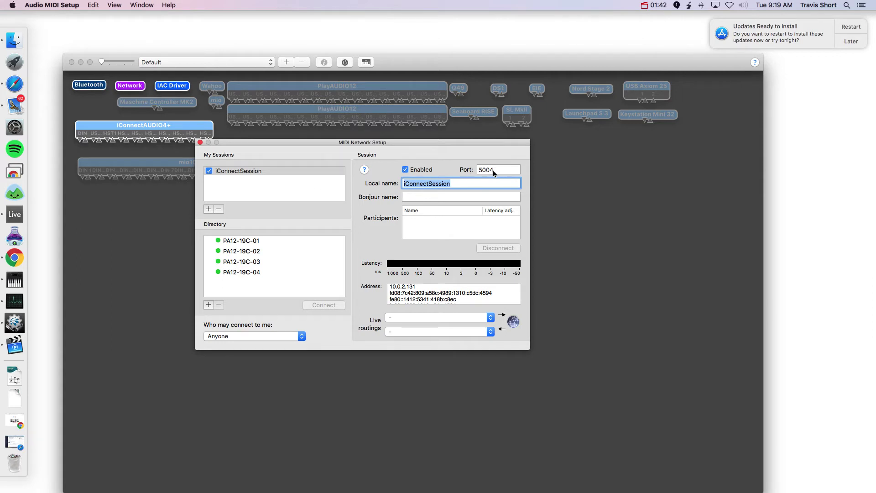
Step: Add a second network session, Session 2, and postpone the software update notice until tomorrow
{"action": "left_click", "coordinate": [208, 210]}
{"action": "left_click", "coordinate": [235, 181]}
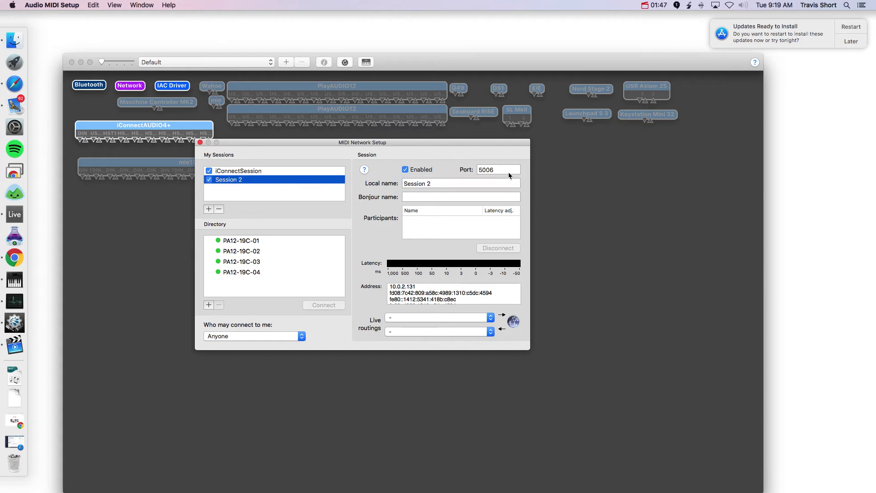
{"action": "left_click", "coordinate": [234, 173]}
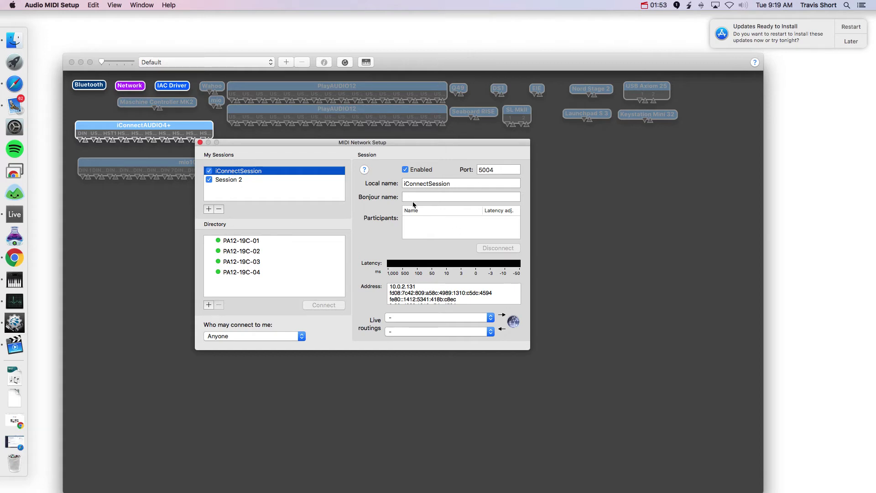
{"action": "left_click", "coordinate": [240, 244]}
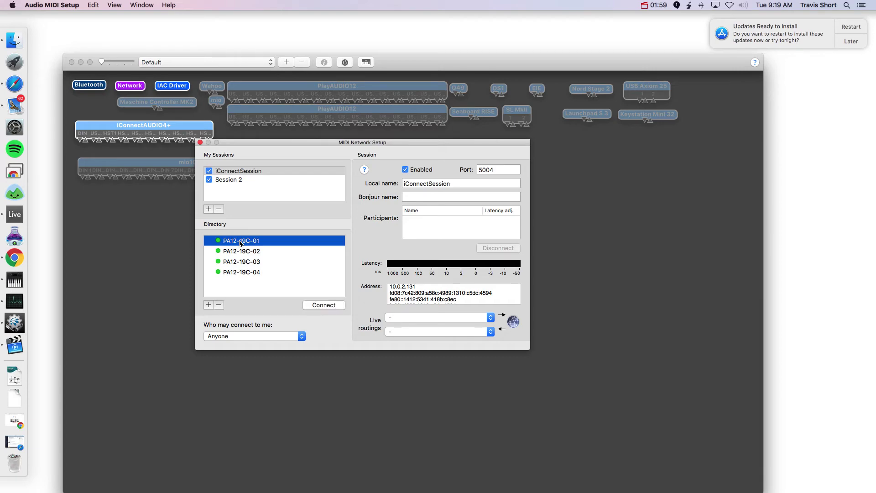
{"action": "left_click", "coordinate": [851, 41]}
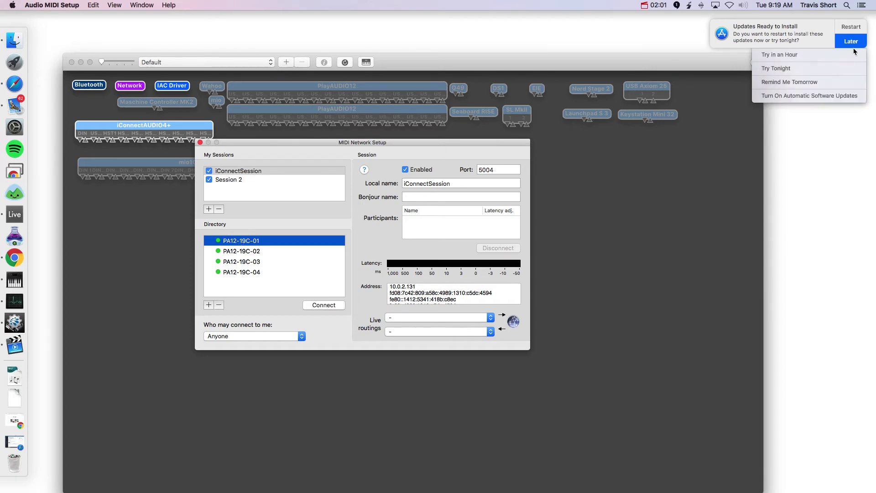
{"action": "left_click", "coordinate": [838, 81]}
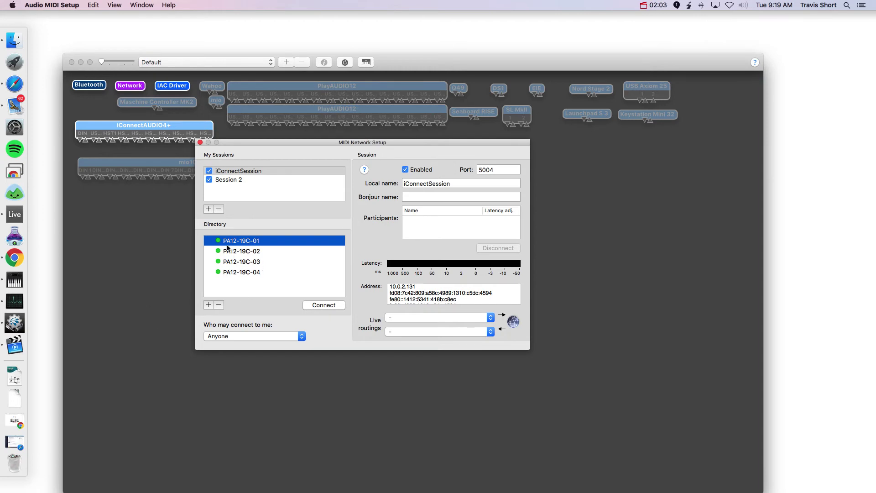
Step: Connect the PA12-19C-01 directory device to iConnectSession
{"action": "left_click", "coordinate": [254, 254]}
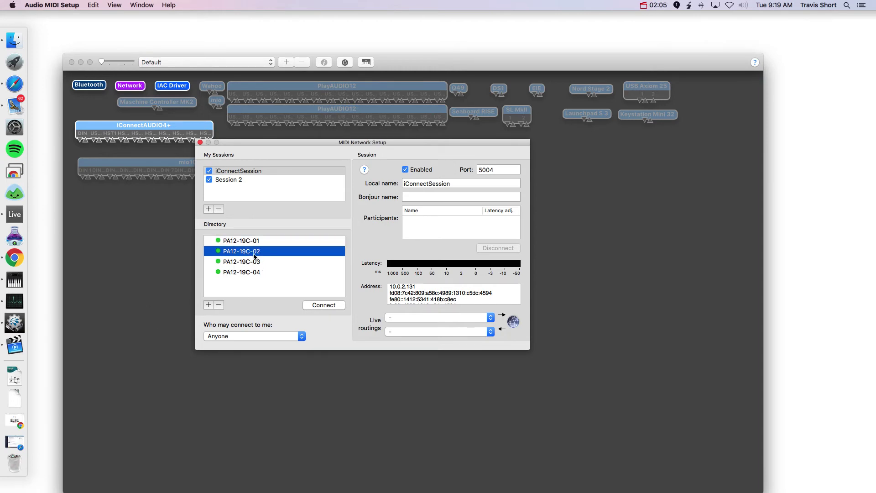
{"action": "key", "text": "Down"}
{"action": "key", "text": "Down"}
{"action": "key", "text": "Up"}
{"action": "key", "text": "Up"}
{"action": "key", "text": "Up"}
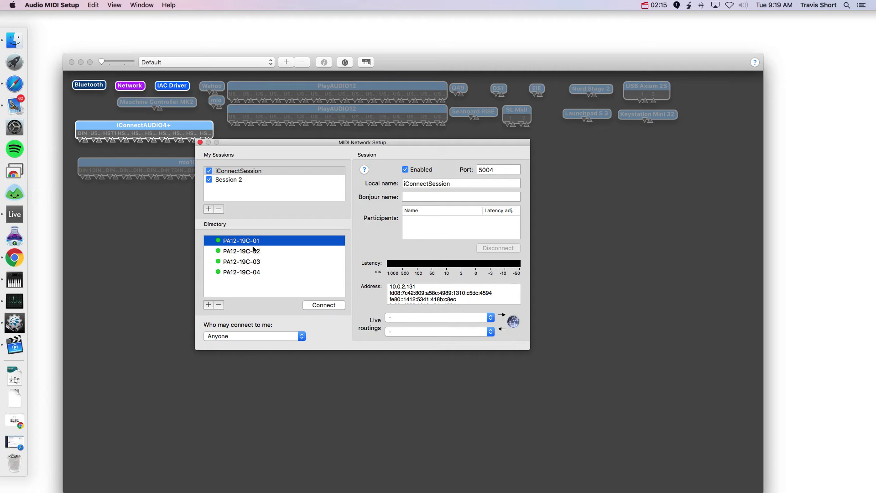
{"action": "left_click", "coordinate": [249, 251]}
{"action": "left_click", "coordinate": [252, 264]}
{"action": "left_click", "coordinate": [251, 272]}
{"action": "left_click", "coordinate": [269, 241]}
{"action": "left_click", "coordinate": [316, 305]}
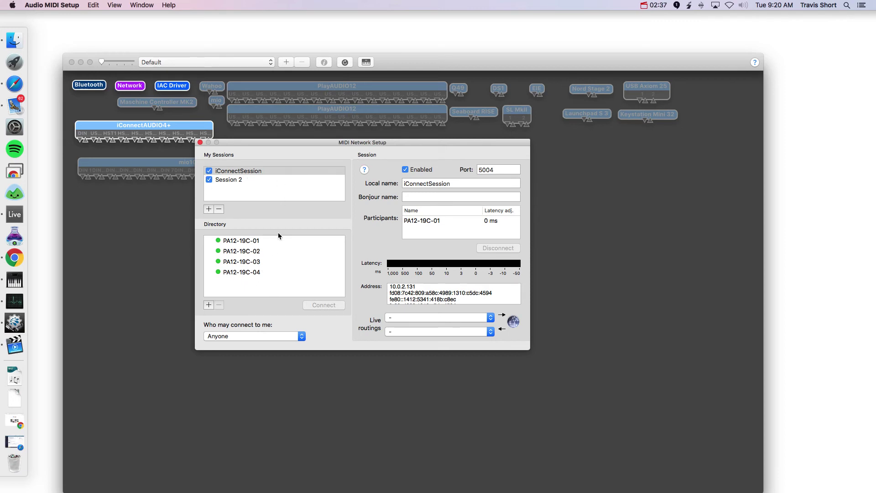
Step: Confirm Wi-Fi is on and reopen the MIDI Network Setup window
{"action": "left_click", "coordinate": [730, 5]}
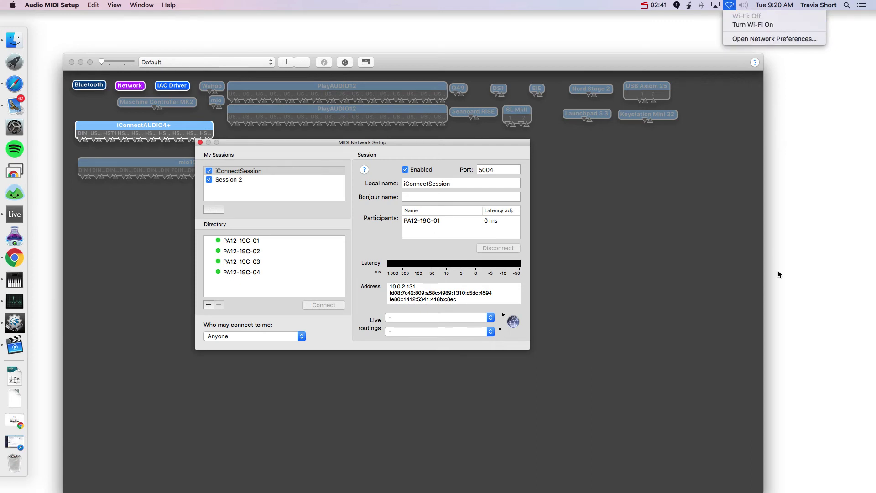
{"action": "left_click", "coordinate": [675, 291]}
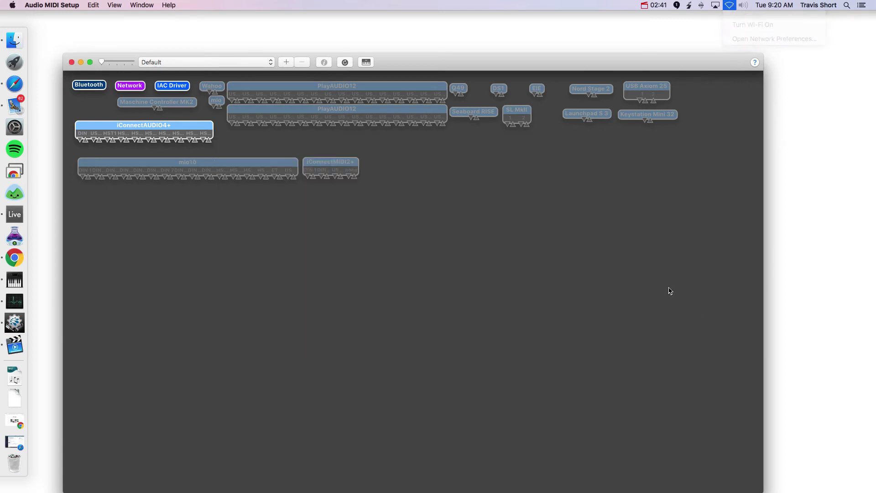
{"action": "double_click", "coordinate": [127, 87]}
{"action": "left_click_drag", "start_coordinate": [386, 148], "coordinate": [470, 156]}
Step: Connect PA12-19C-02 and PA12-19C-03 to Session 2
{"action": "left_click", "coordinate": [519, 224]}
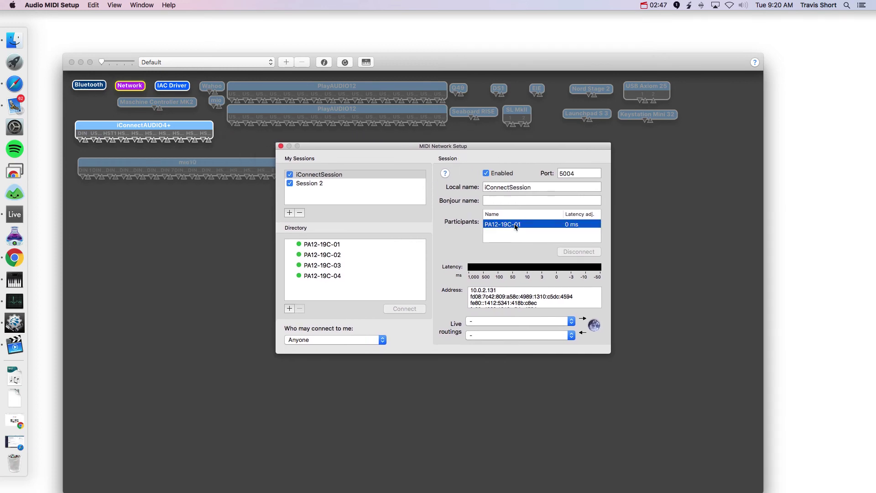
{"action": "left_click", "coordinate": [320, 184]}
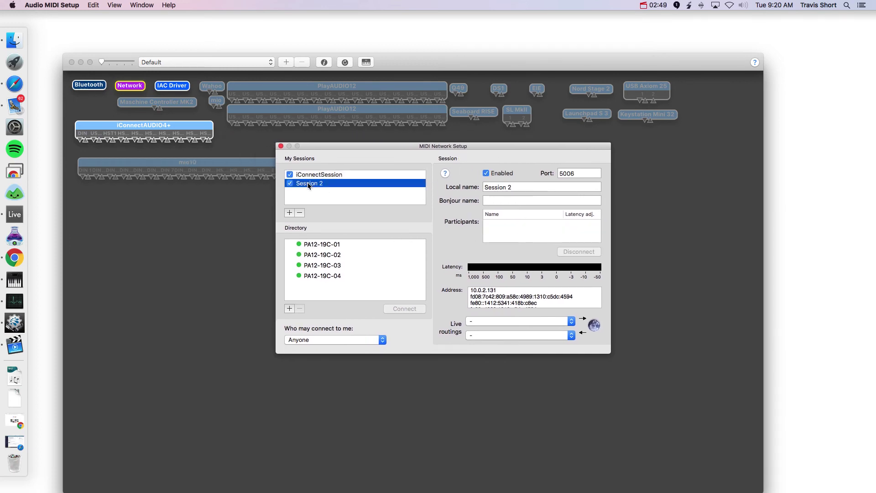
{"action": "left_click", "coordinate": [322, 254]}
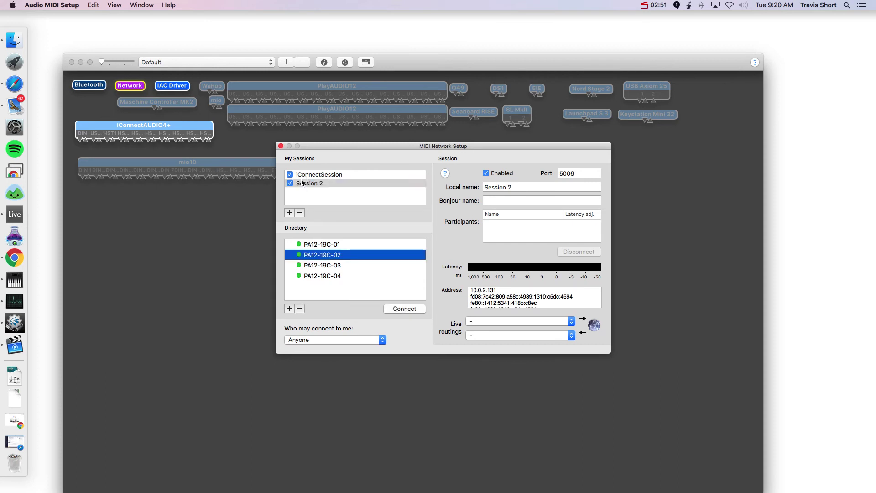
{"action": "left_click", "coordinate": [402, 309]}
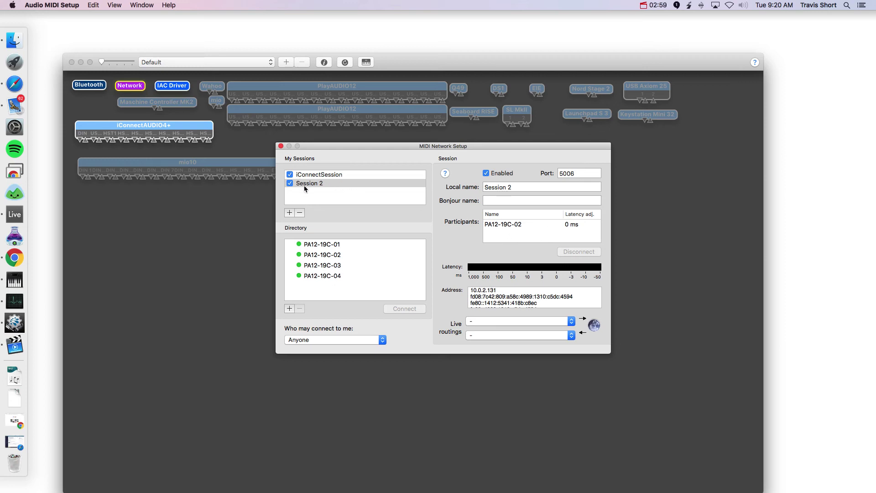
{"action": "left_click", "coordinate": [331, 267]}
{"action": "left_click", "coordinate": [404, 309]}
Step: Compare the connected participants of Session 2 and iConnectSession
{"action": "left_click", "coordinate": [339, 176]}
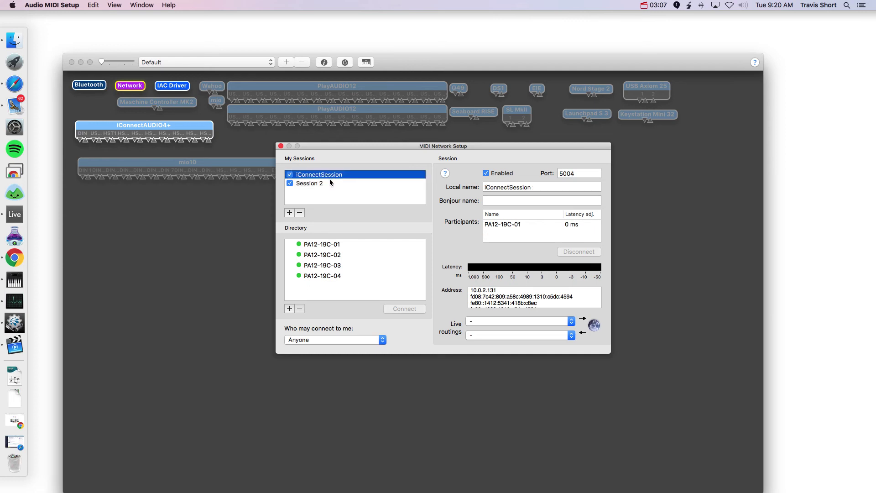
{"action": "left_click", "coordinate": [327, 184]}
{"action": "left_click", "coordinate": [322, 177]}
Step: In Live, set track 2 MIDI's input to Network (iConnectSession) on Ch. 1
{"action": "left_click", "coordinate": [16, 221]}
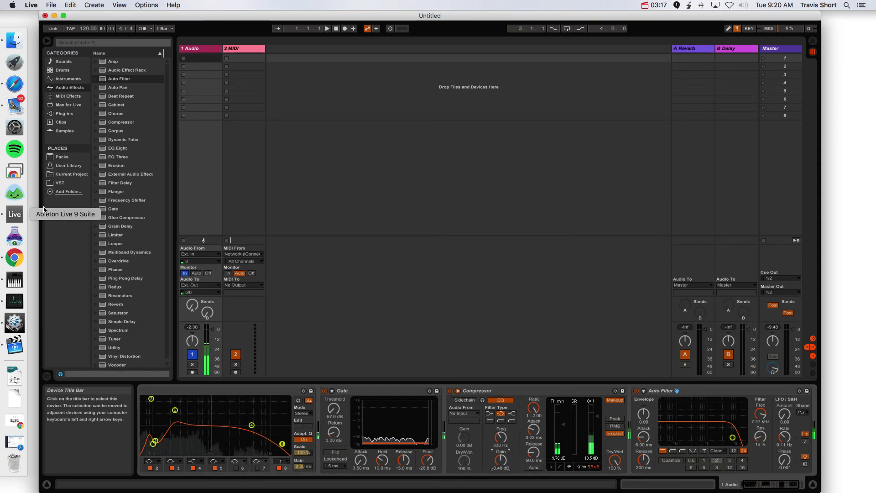
{"action": "left_click", "coordinate": [242, 48]}
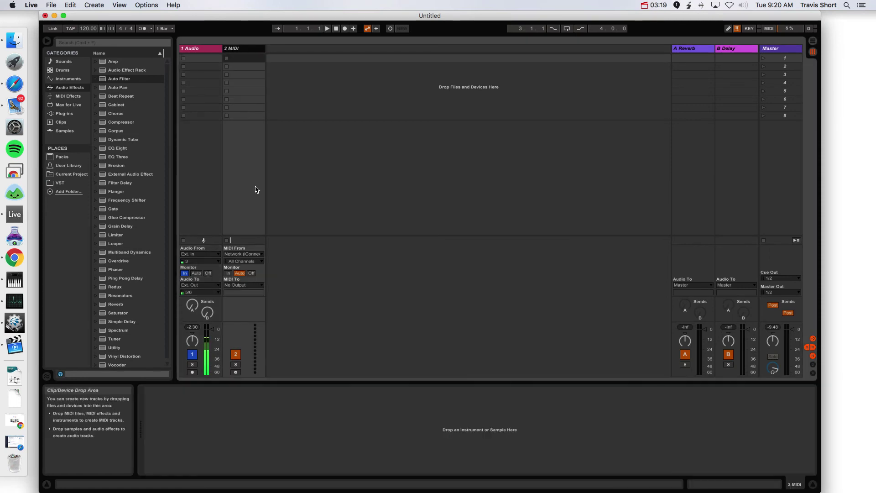
{"action": "left_click", "coordinate": [243, 254]}
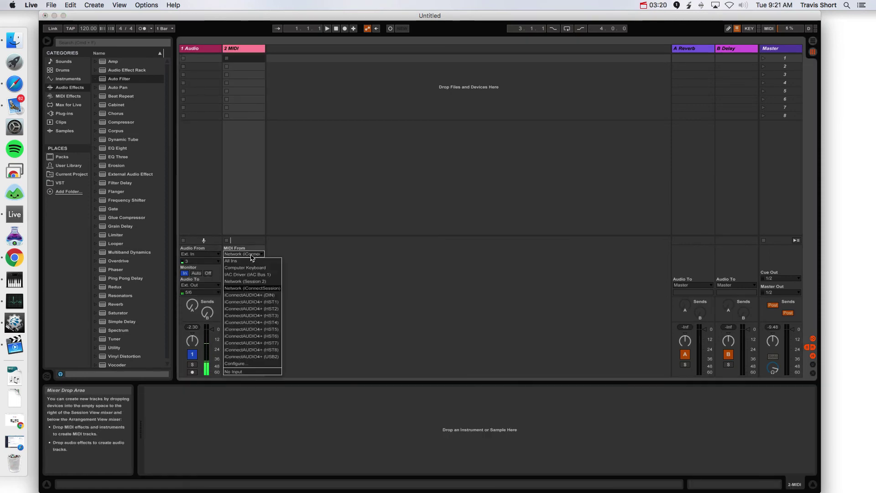
{"action": "left_click", "coordinate": [259, 288]}
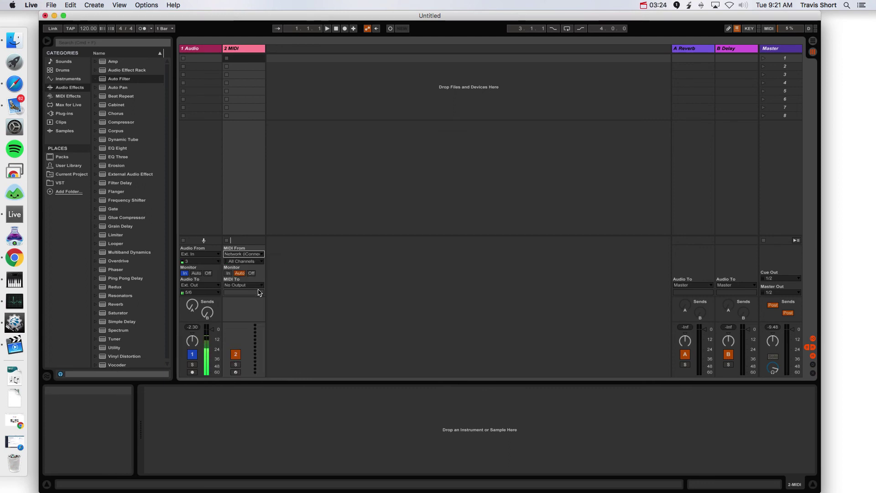
{"action": "left_click", "coordinate": [257, 262]}
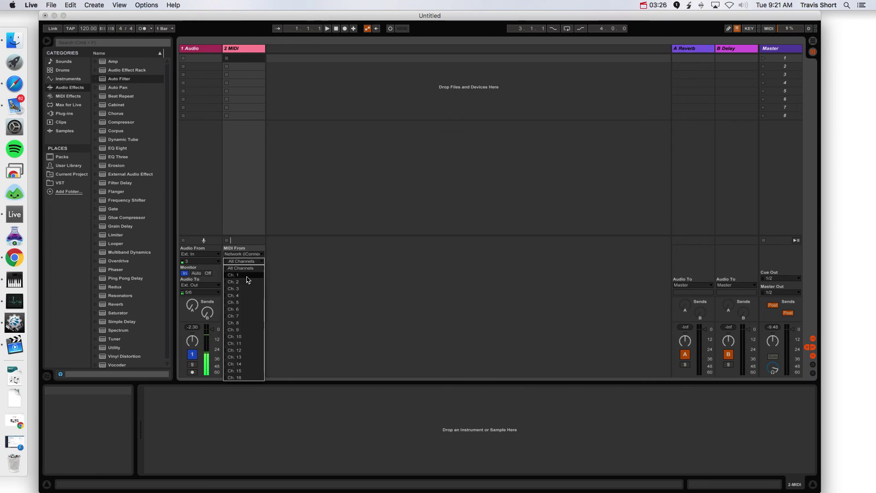
{"action": "left_click", "coordinate": [247, 276]}
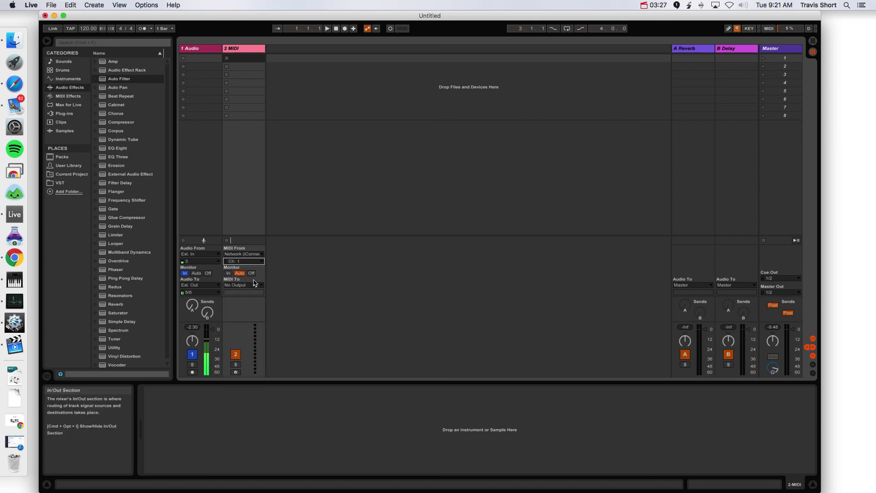
Step: Back in Audio MIDI Setup, check the connected ports of Session 2 and iConnectSession
{"action": "left_click", "coordinate": [14, 280]}
{"action": "left_click", "coordinate": [357, 185]}
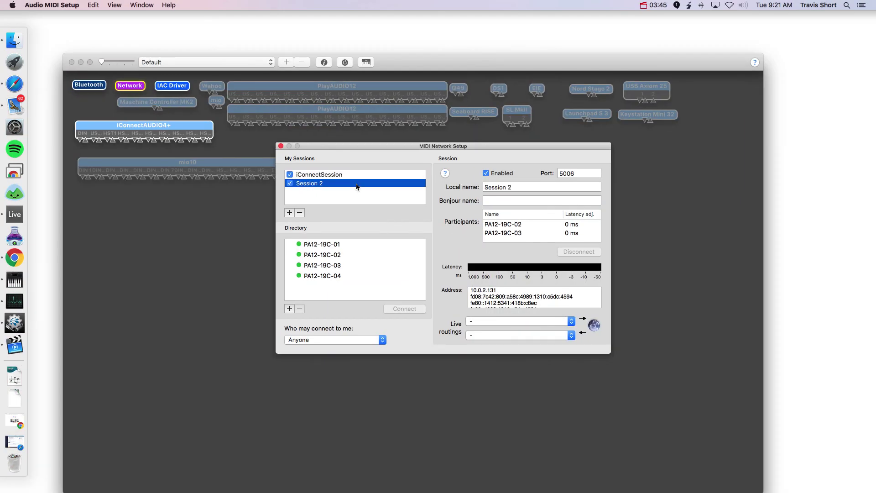
{"action": "left_click", "coordinate": [329, 176]}
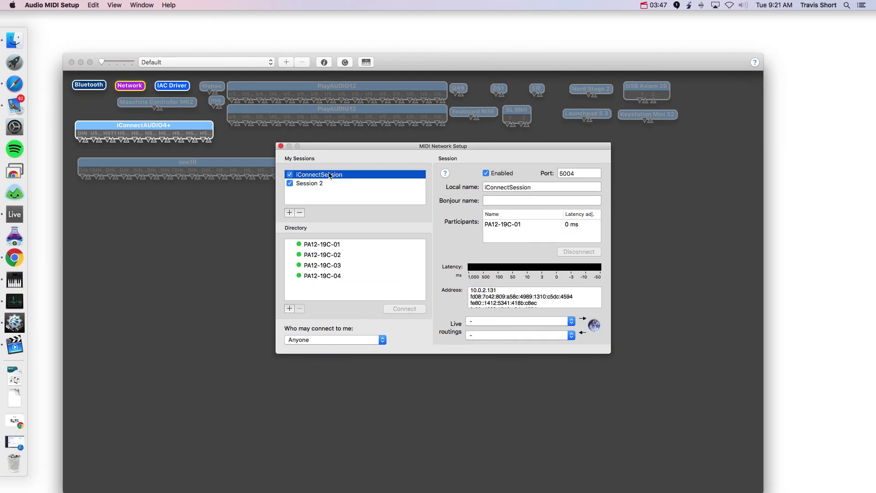